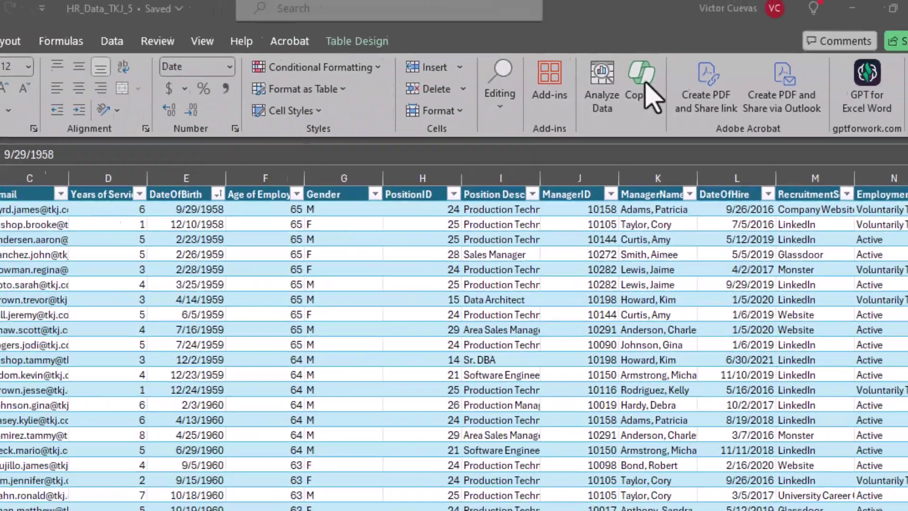
# - Have Copilot sort DateOfBirth youngest to oldest and apply it, so 7/24/2002 comes first
pyautogui.click(646, 84)
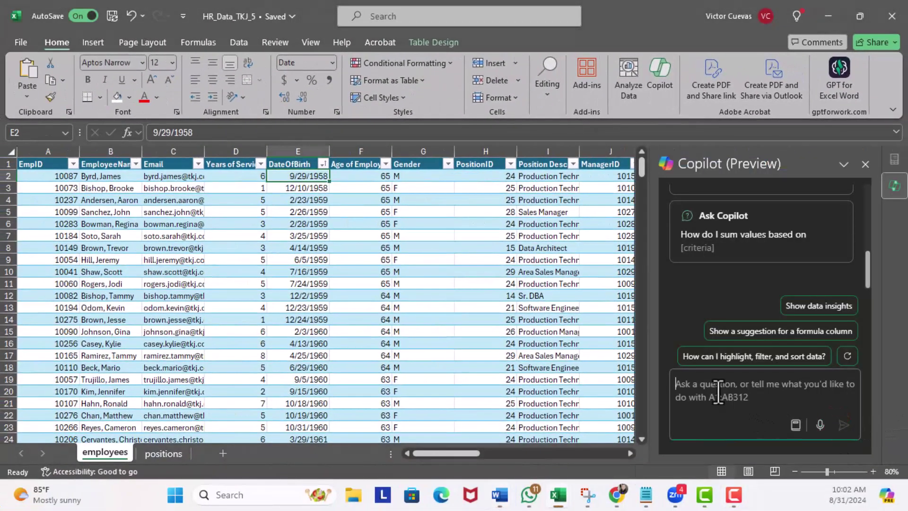
pyautogui.write('Sort the DateofBirth Column from youngest to oldest')
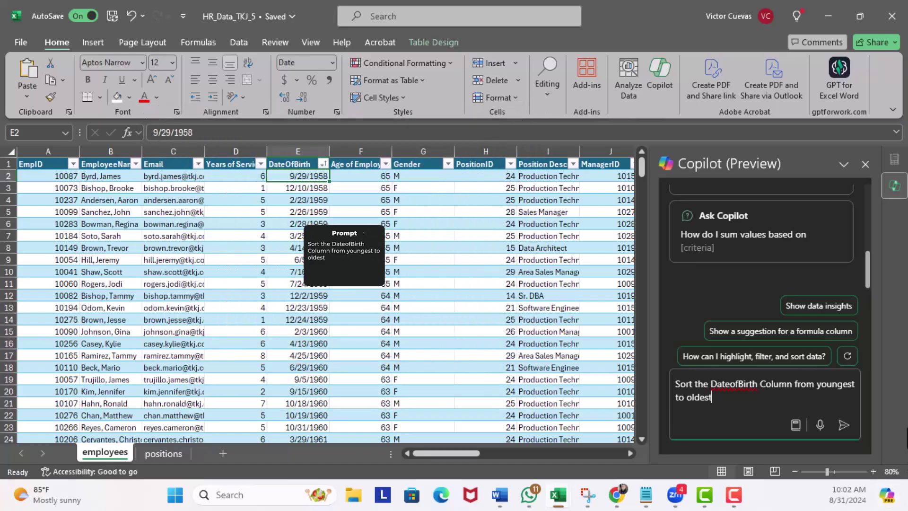
pyautogui.click(844, 424)
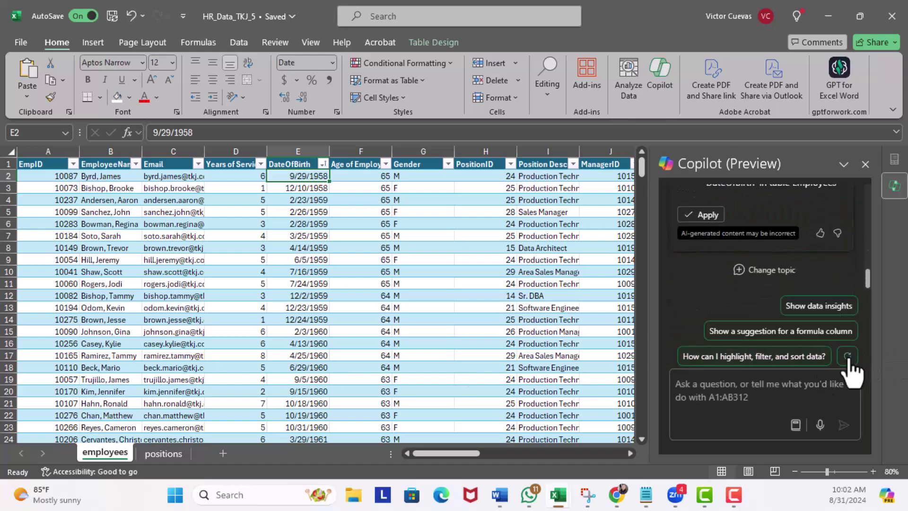
pyautogui.moveTo(864, 280)
pyautogui.mouseDown()
pyautogui.moveTo(864, 260)
pyautogui.moveTo(861, 268)
pyautogui.mouseUp()
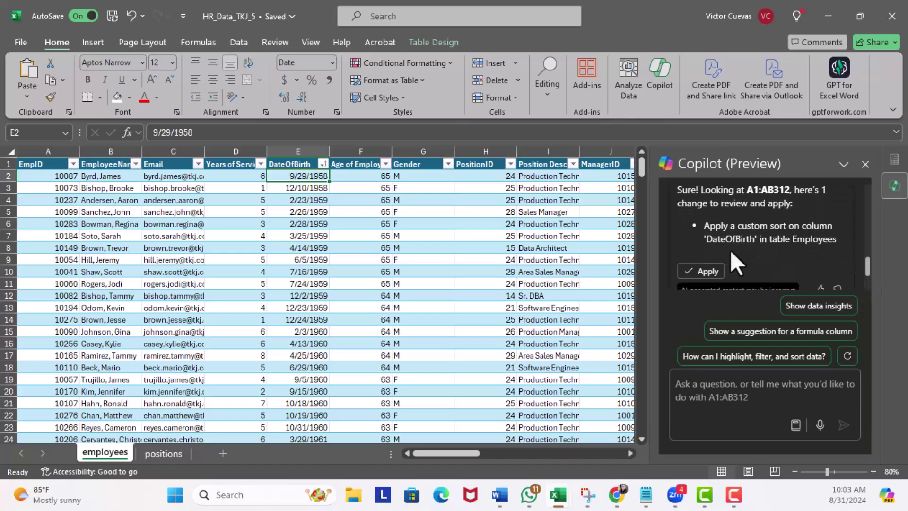
pyautogui.click(704, 271)
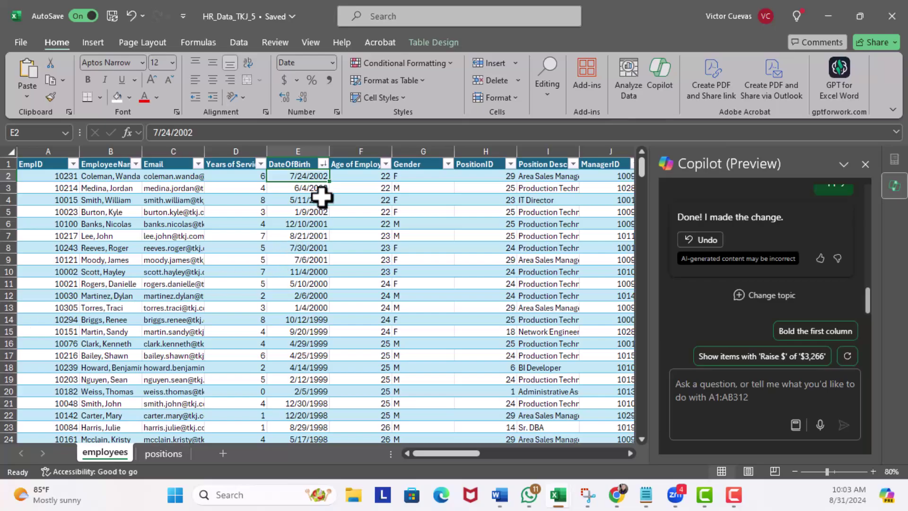
pyautogui.click(324, 164)
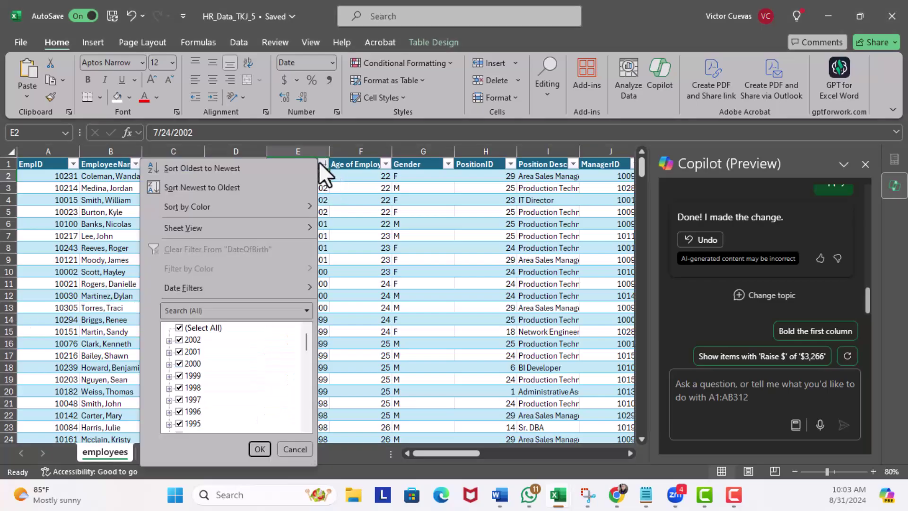
pyautogui.click(231, 168)
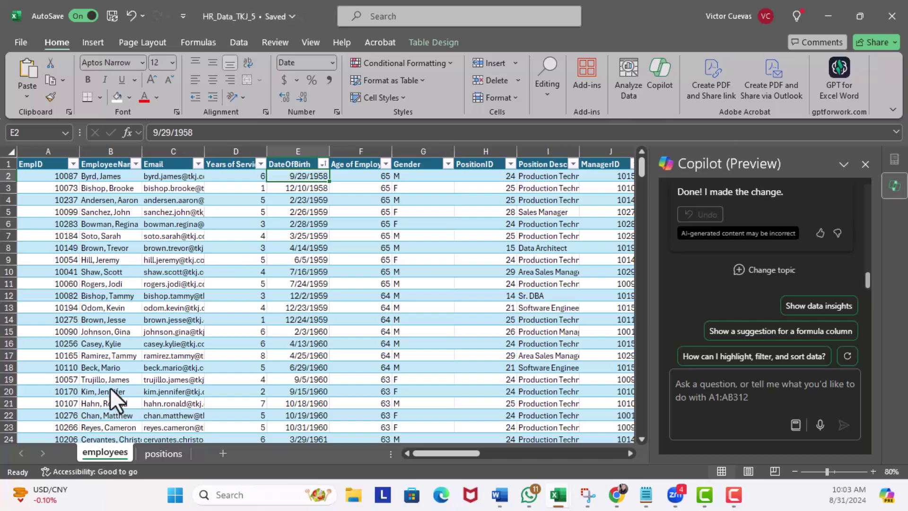
# - Dictate a top 10 Raise Copilot request to Copilot and apply its filter, leaving ten rows
pyautogui.moveTo(462, 455); pyautogui.dragTo(605, 452)
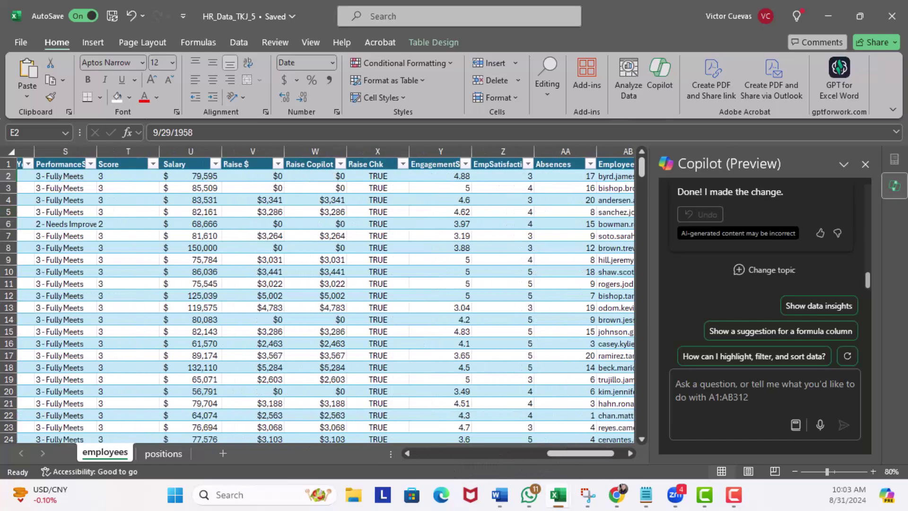
pyautogui.hotkey('alt', 'Tab')
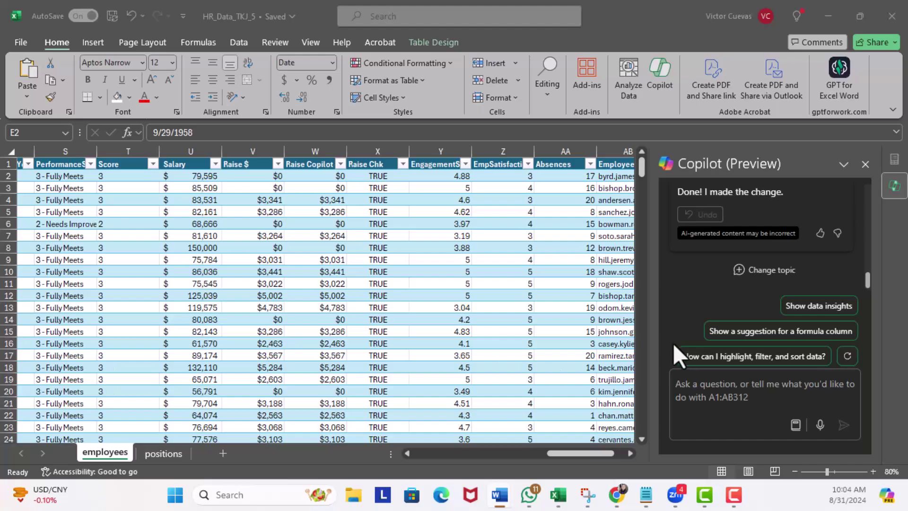
pyautogui.click(820, 424)
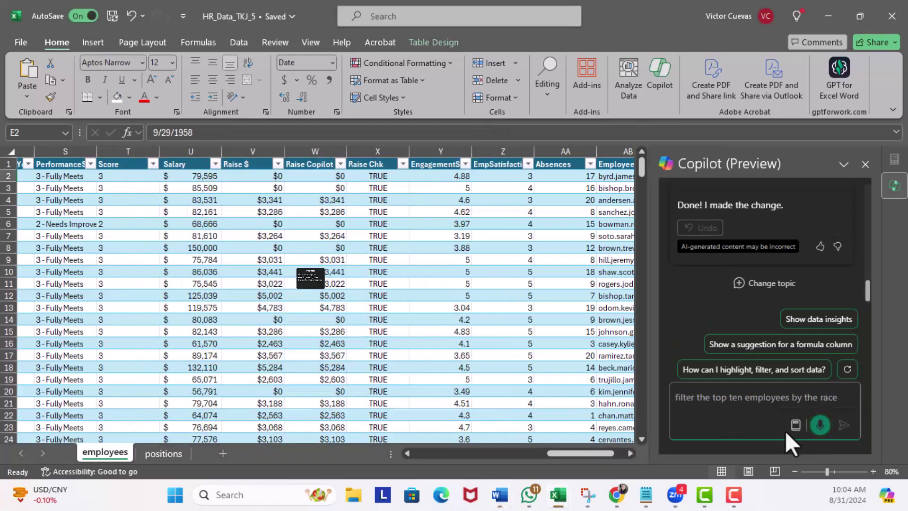
pyautogui.click(844, 424)
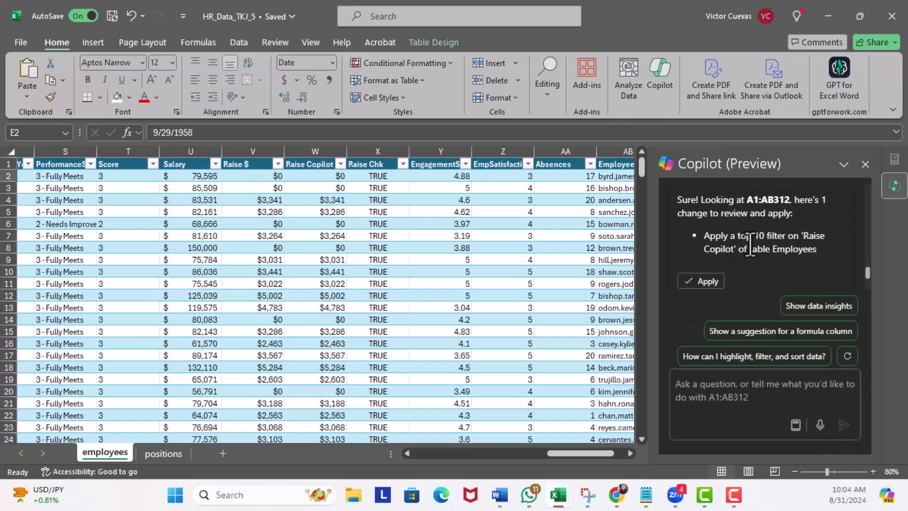
pyautogui.click(706, 284)
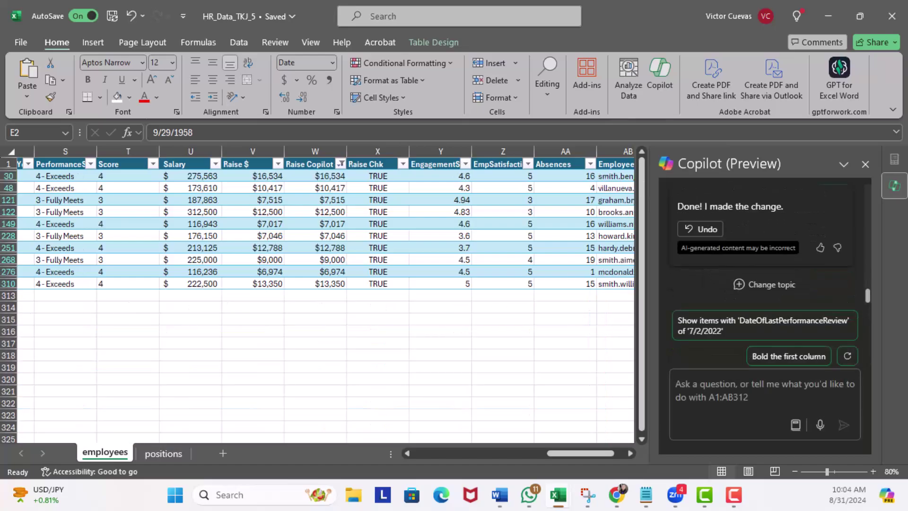
# - Sort the Raise Copilot column from largest to smallest
pyautogui.click(341, 164)
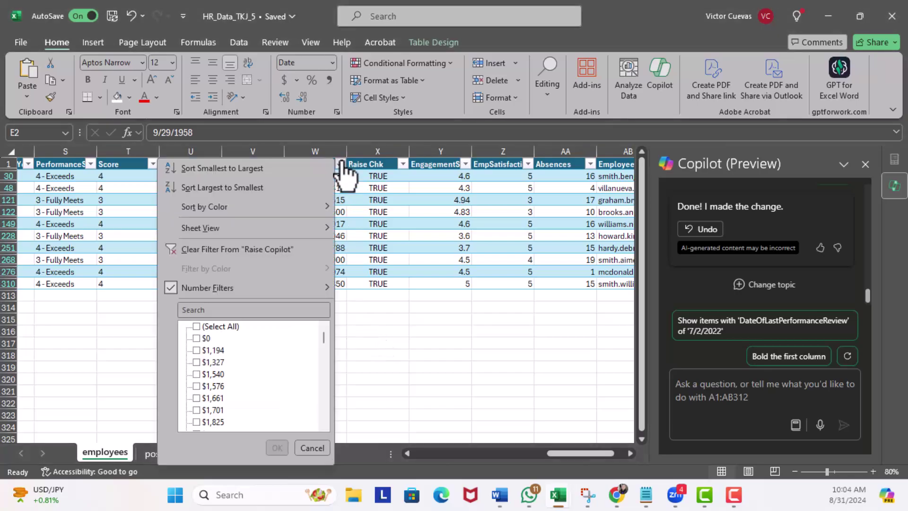
pyautogui.click(254, 187)
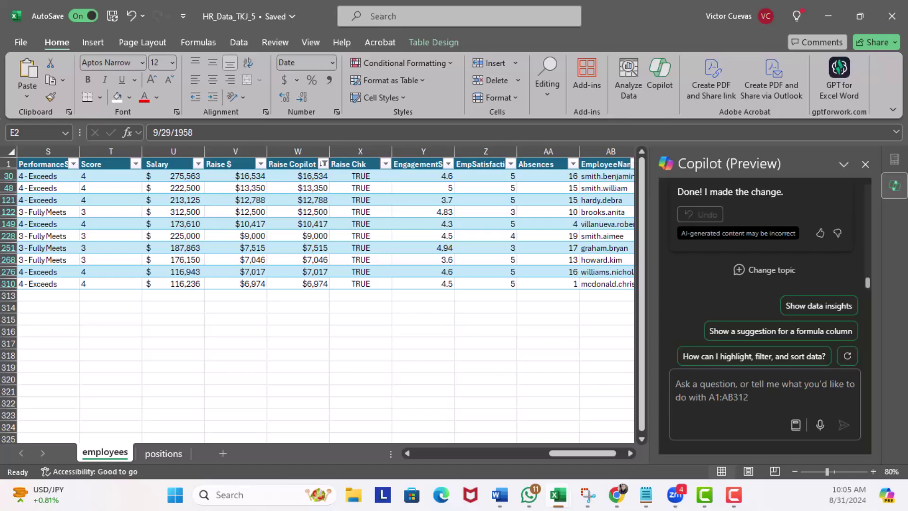
pyautogui.click(323, 164)
# - Clear the Raise Copilot filter, then apply a manual Bottom 10 number filter to it
pyautogui.click(253, 251)
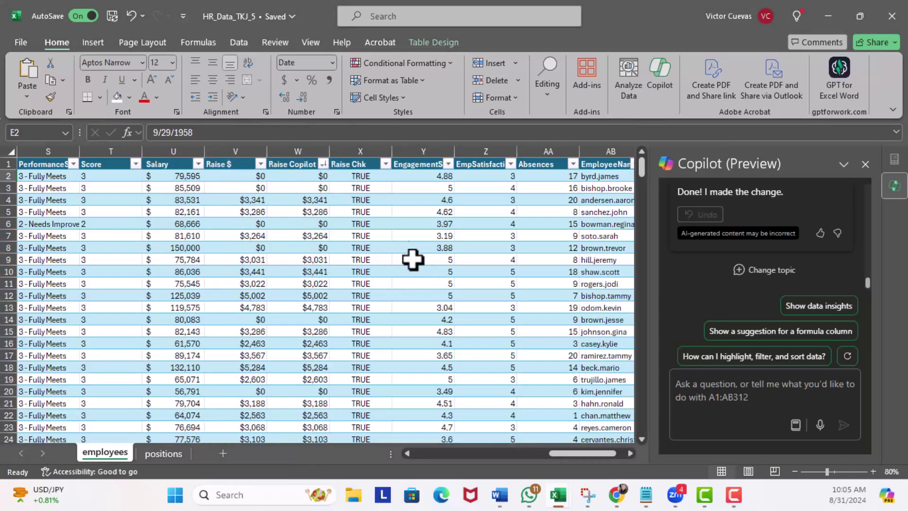
pyautogui.click(323, 164)
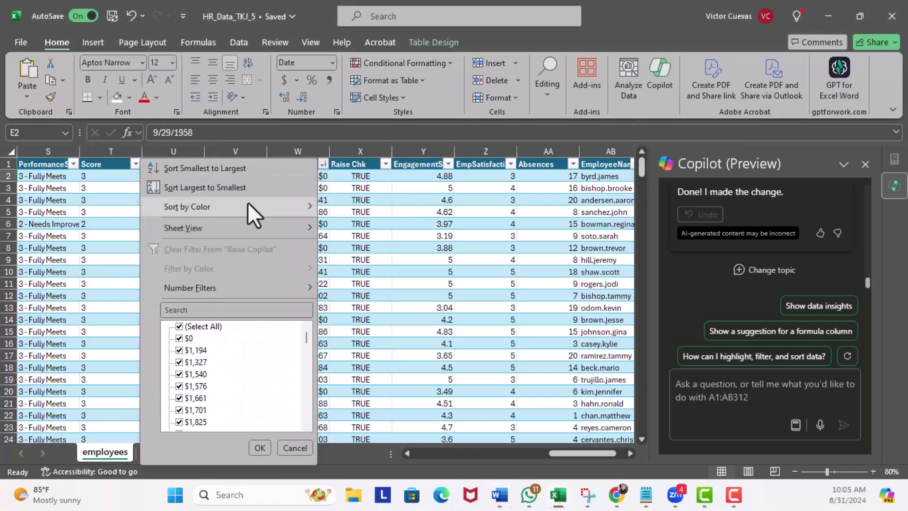
pyautogui.moveTo(239, 287)
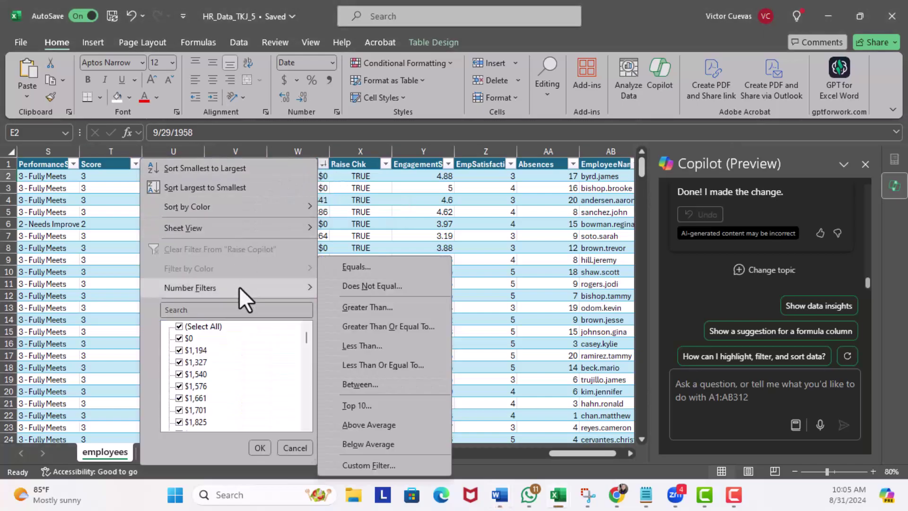
pyautogui.click(354, 404)
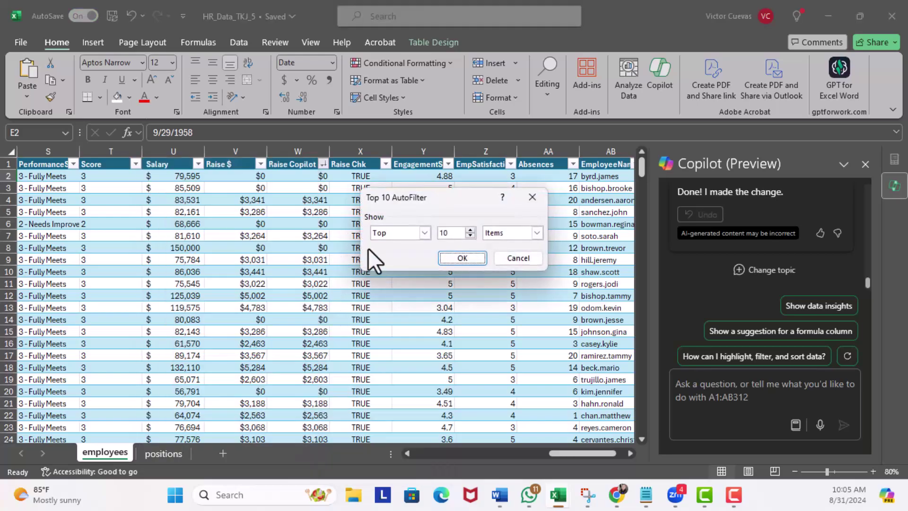
pyautogui.click(421, 234)
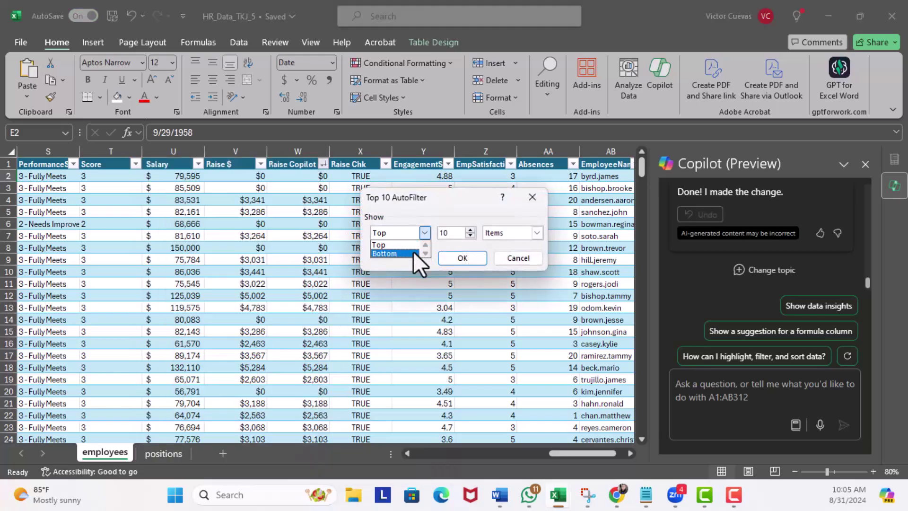
pyautogui.click(413, 251)
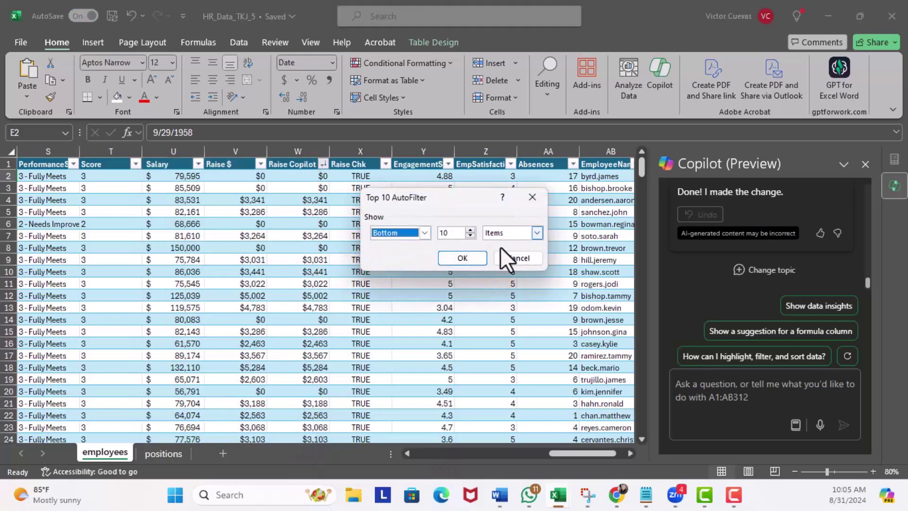
pyautogui.click(539, 235)
pyautogui.click(468, 257)
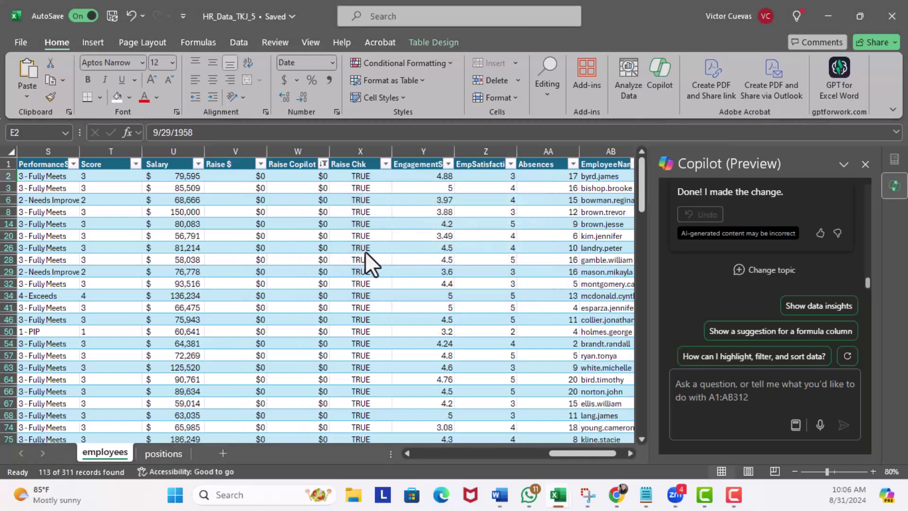
# - Clear the filter, exclude the $0 raises, and reapply a Bottom 10 filter on Raise Copilot
pyautogui.click(323, 164)
pyautogui.click(279, 247)
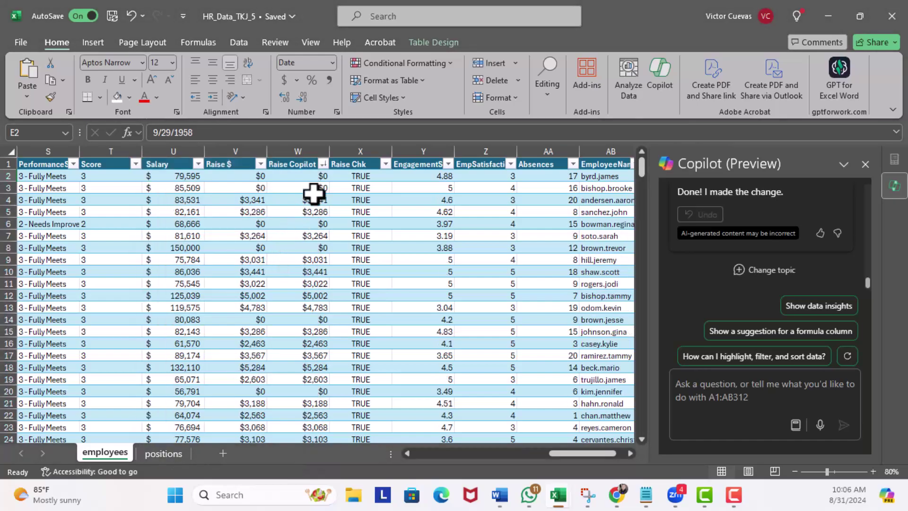
pyautogui.click(325, 164)
pyautogui.click(180, 339)
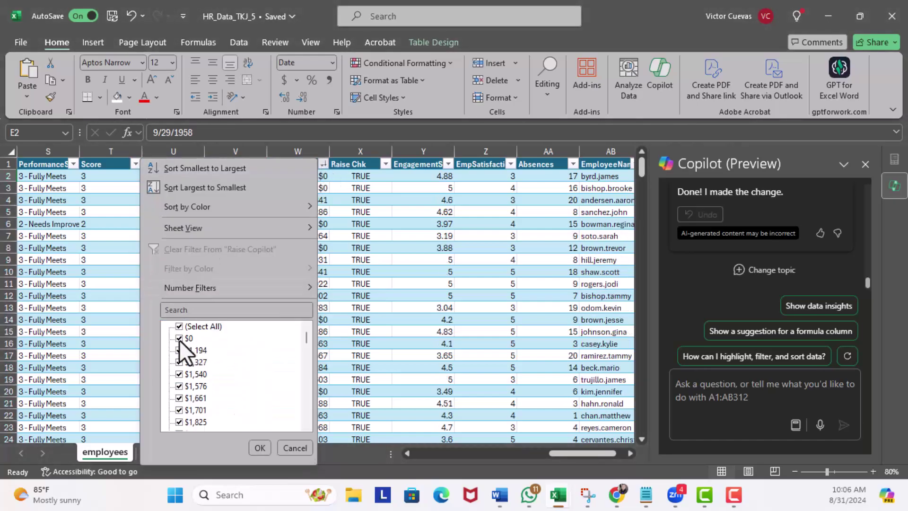
pyautogui.moveTo(211, 288)
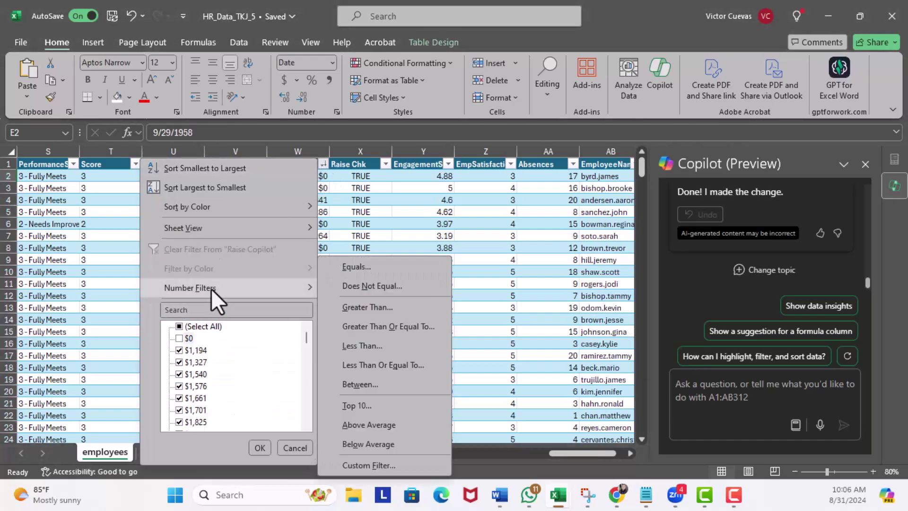
pyautogui.click(356, 405)
pyautogui.click(408, 254)
pyautogui.click(417, 272)
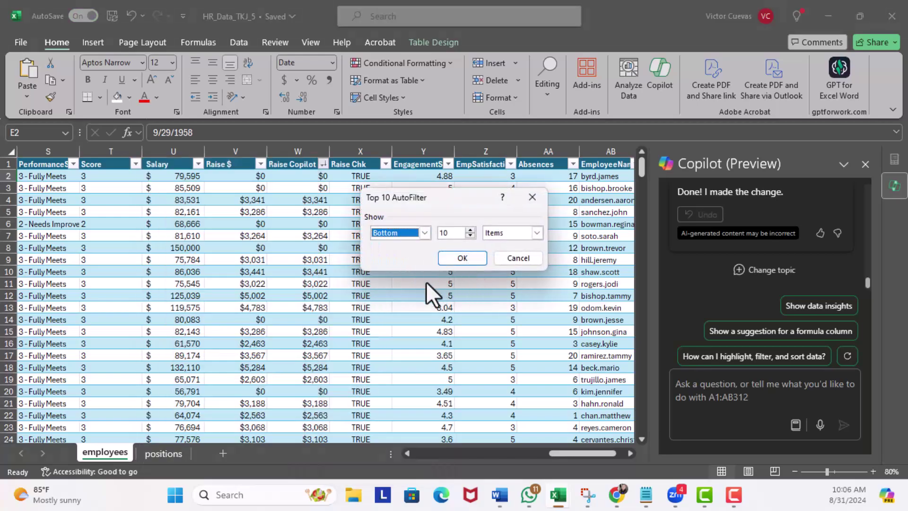
pyautogui.click(463, 257)
# - Remove the filter from Raise Copilot so every employee row shows again
pyautogui.scroll(10, 338, 311)
pyautogui.click(323, 164)
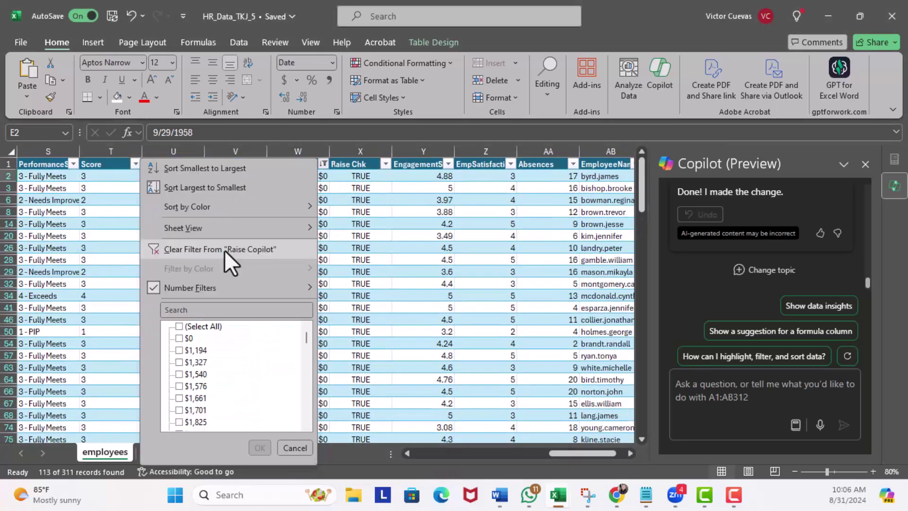
pyautogui.click(224, 250)
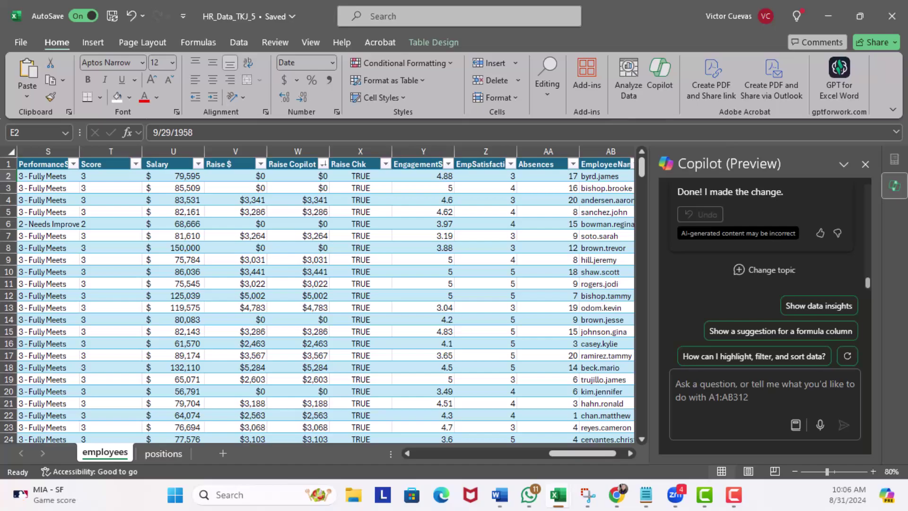
pyautogui.click(10, 152)
pyautogui.hotkey('ctrl', 'c')
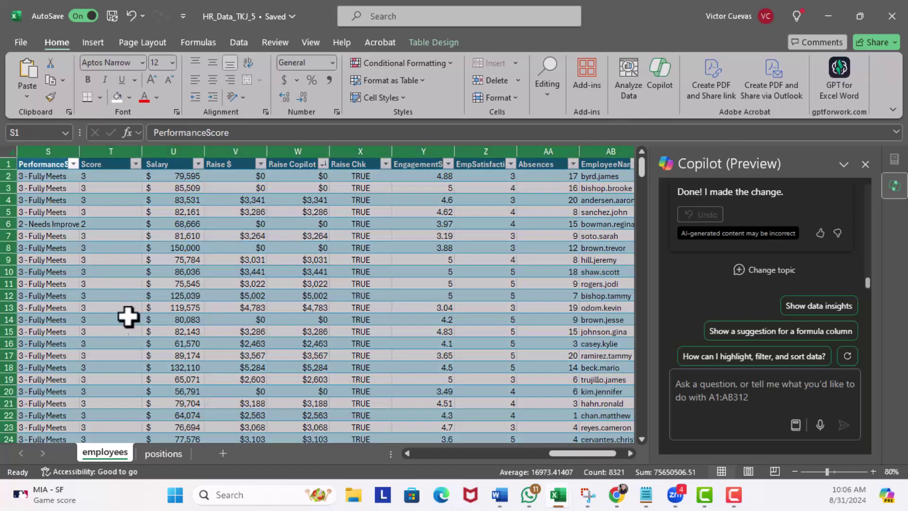
pyautogui.hotkey('shift', 'F11')
pyautogui.hotkey('ctrl', 'v')
pyautogui.moveTo(453, 453); pyautogui.dragTo(572, 450)
pyautogui.click(506, 168)
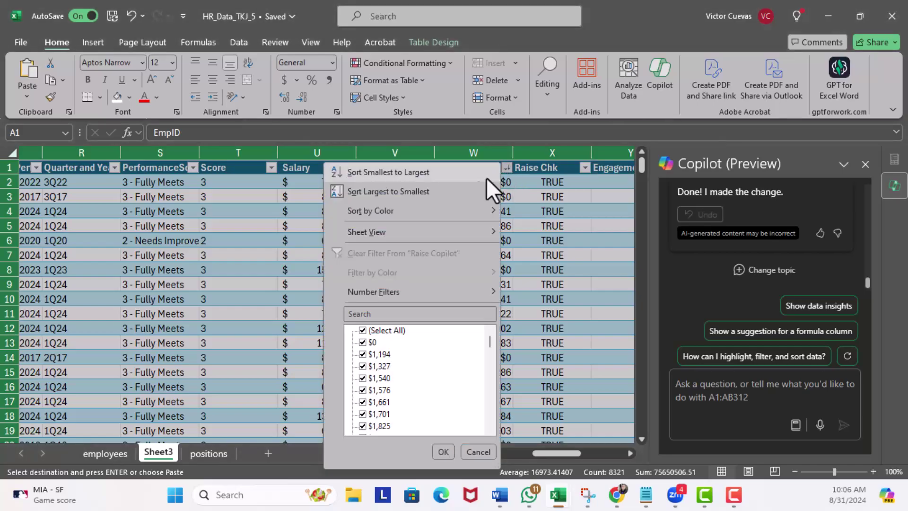
pyautogui.click(404, 175)
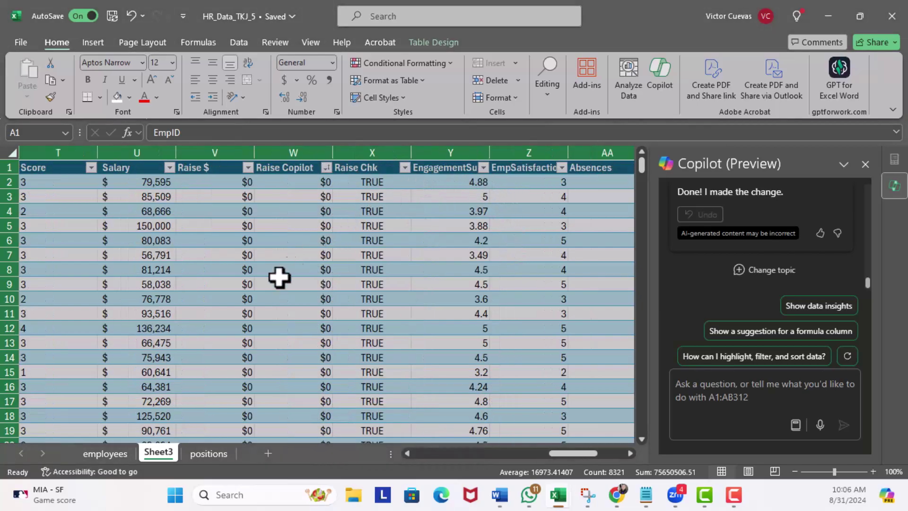
pyautogui.click(327, 167)
pyautogui.click(182, 331)
pyautogui.click(182, 342)
pyautogui.press('Return')
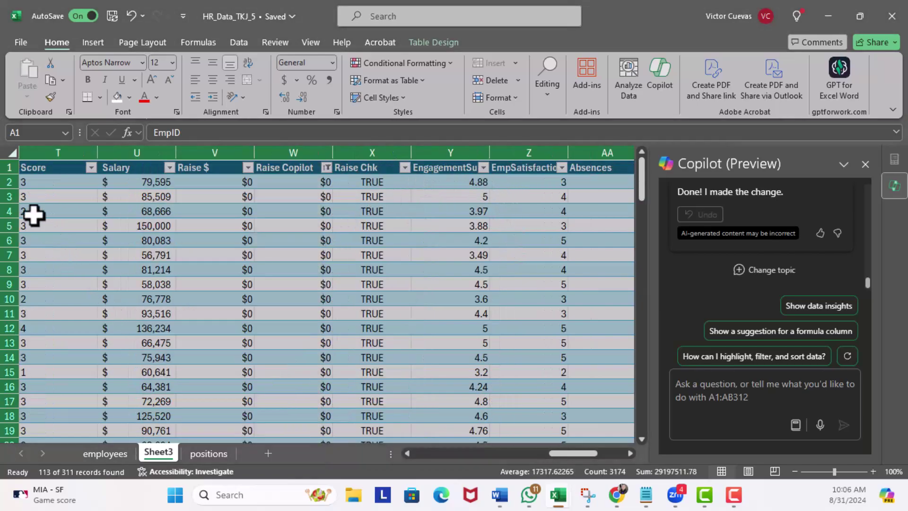
pyautogui.click(4, 182)
pyautogui.hotkey('ctrl', 'shift', 'Down')
pyautogui.hotkey('ctrl', '-')
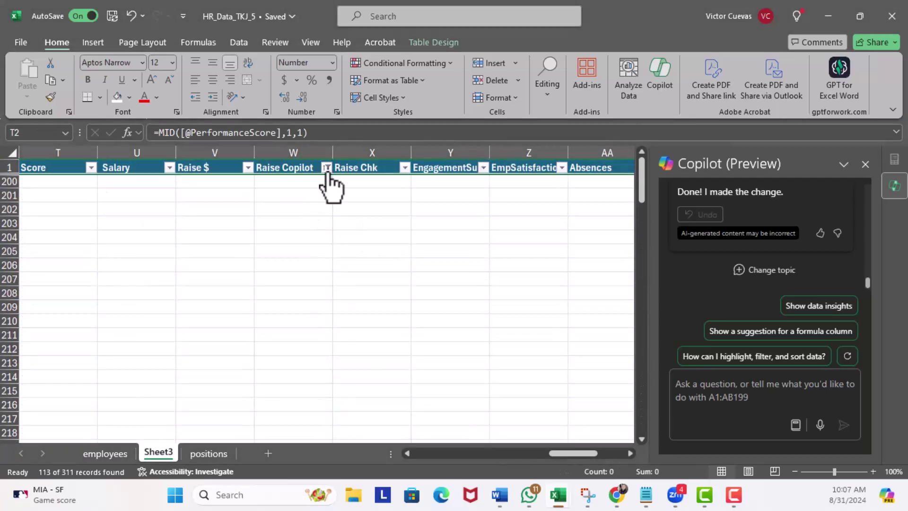
pyautogui.click(326, 168)
pyautogui.click(232, 252)
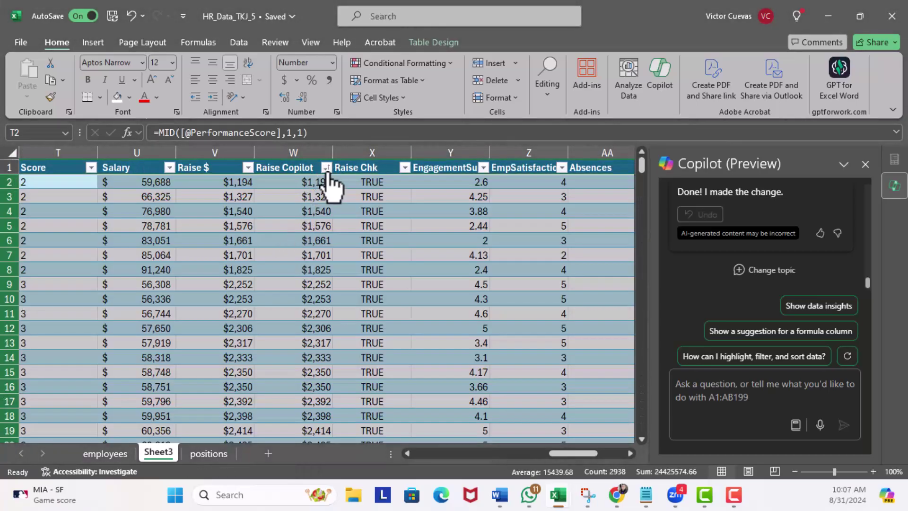
pyautogui.click(326, 169)
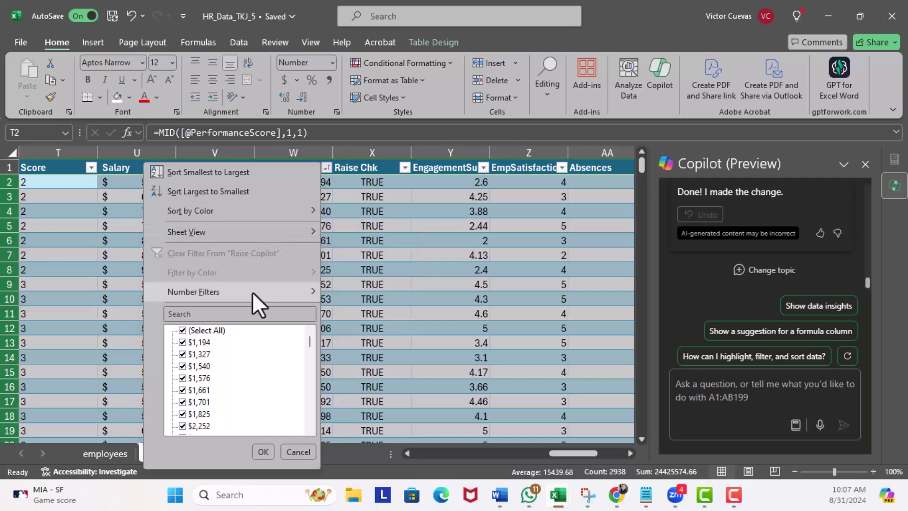
pyautogui.moveTo(252, 291)
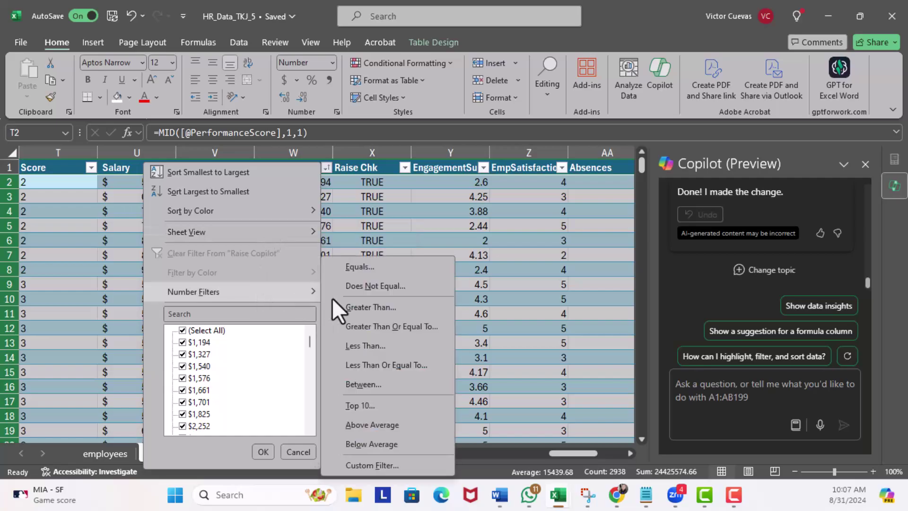
pyautogui.click(357, 405)
pyautogui.click(422, 237)
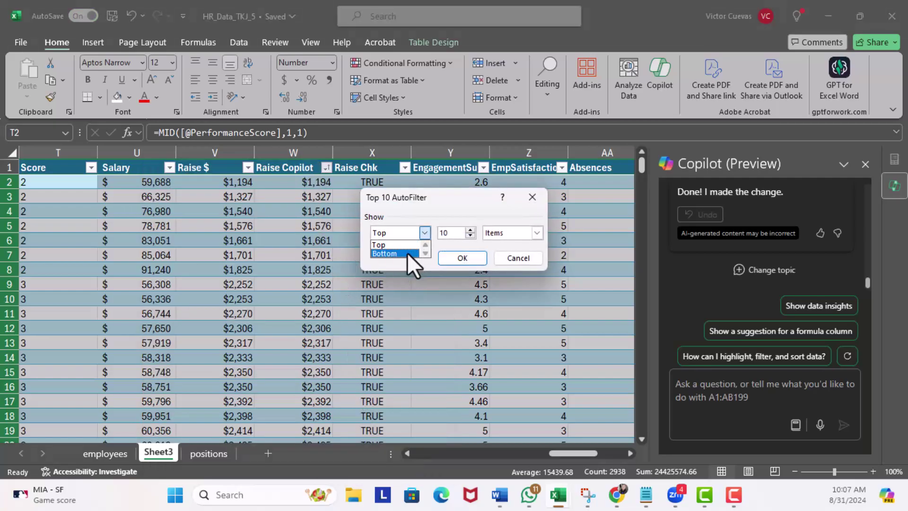
pyautogui.click(407, 253)
pyautogui.click(460, 259)
pyautogui.click(337, 343)
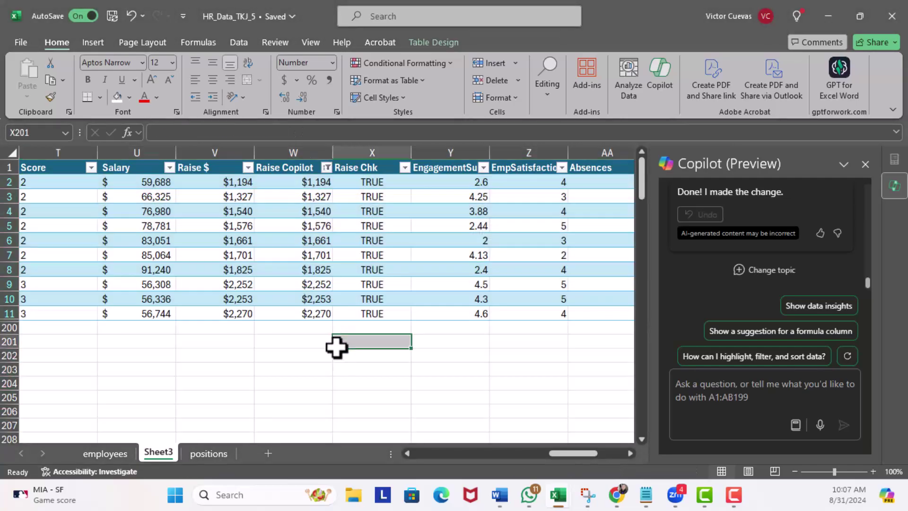
pyautogui.rightClick(157, 453)
pyautogui.click(223, 249)
pyautogui.press('Return')
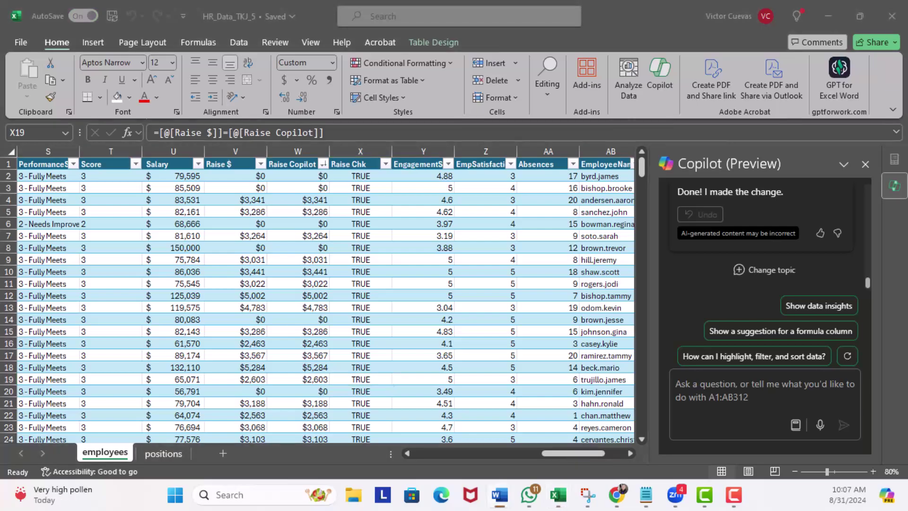
# - Have Copilot apply a bottom 10 Raise Copilot filter, then undo it
pyautogui.click(710, 388)
pyautogui.hotkey('ctrl', 'v')
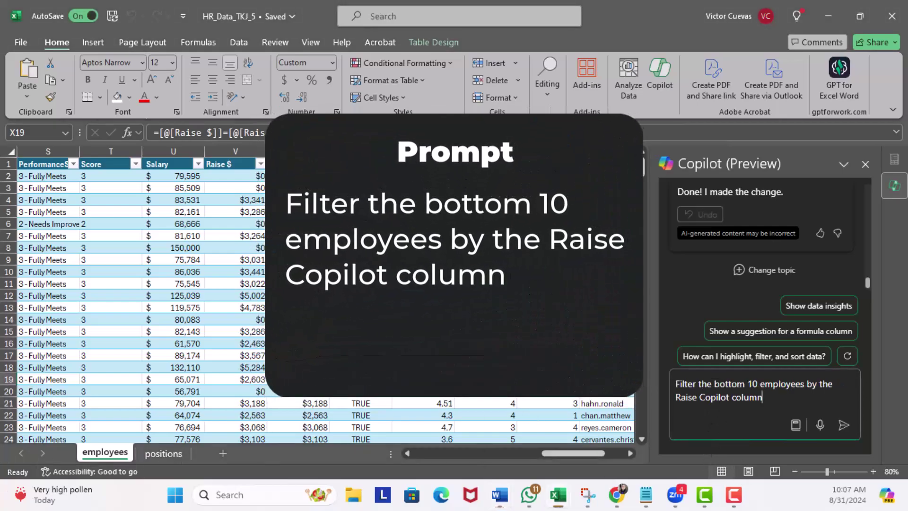
pyautogui.click(844, 424)
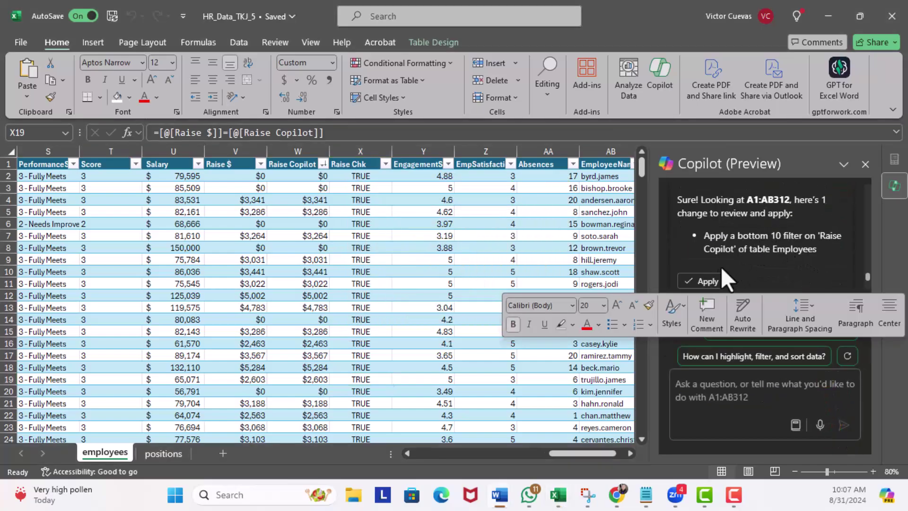
pyautogui.click(701, 283)
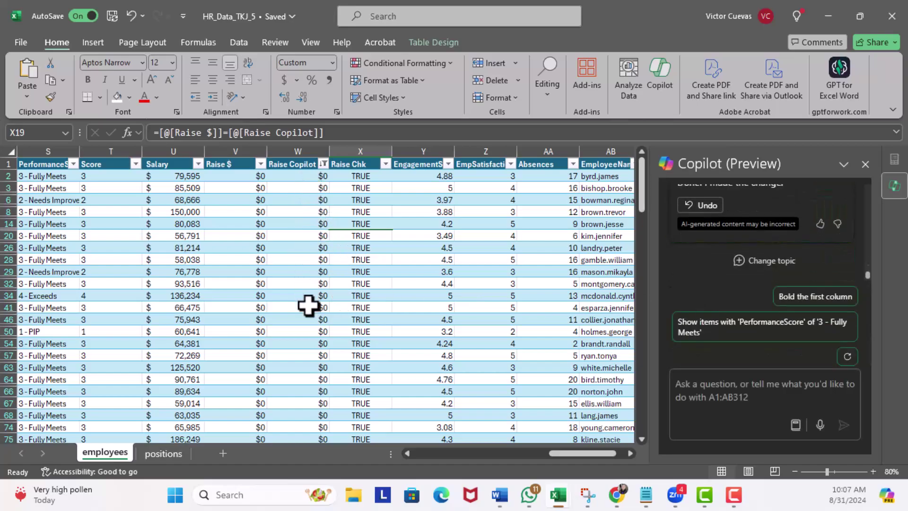
pyautogui.click(700, 204)
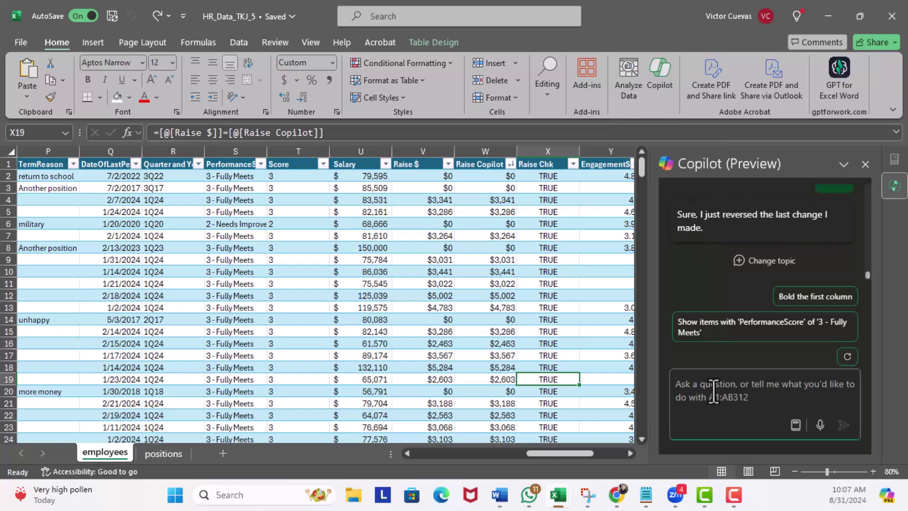
# - Have Copilot apply a bottom 10 Raise Copilot filter excluding values below 1, then undo it
pyautogui.click(714, 393)
pyautogui.hotkey('ctrl', 'v')
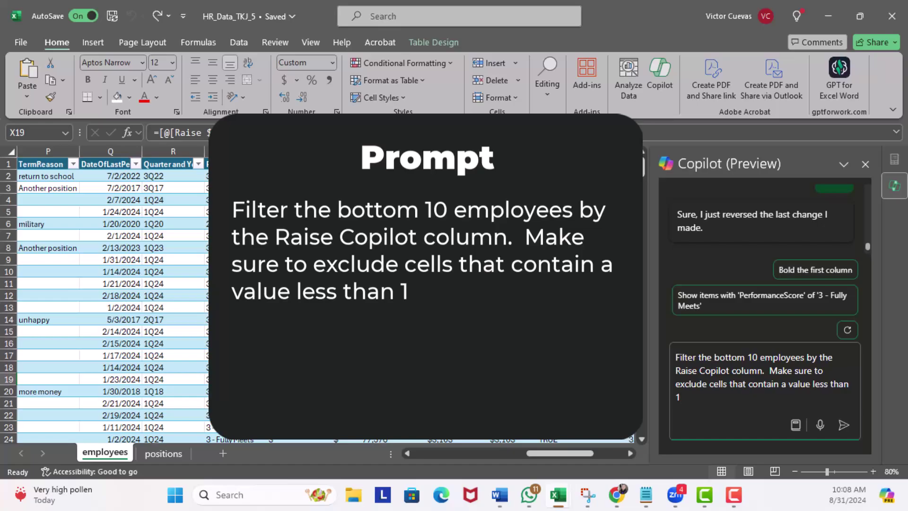
pyautogui.click(844, 425)
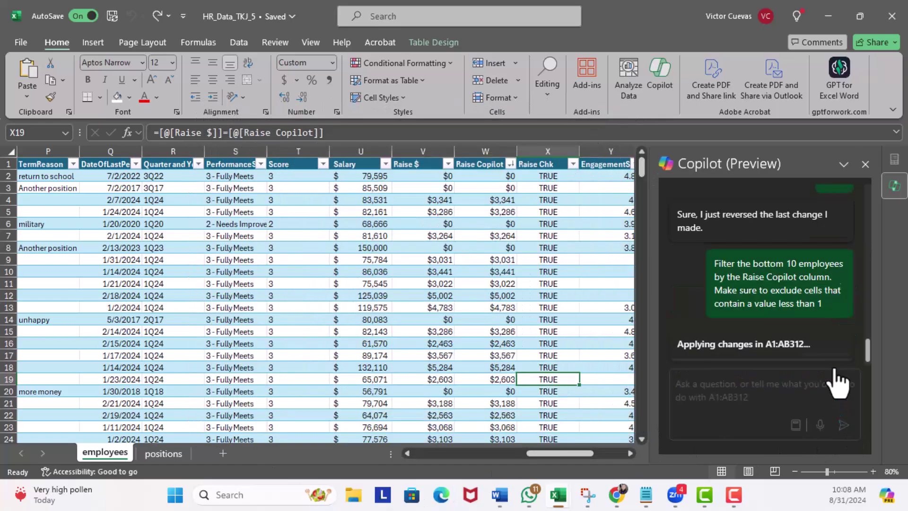
pyautogui.scroll(2, 743, 246)
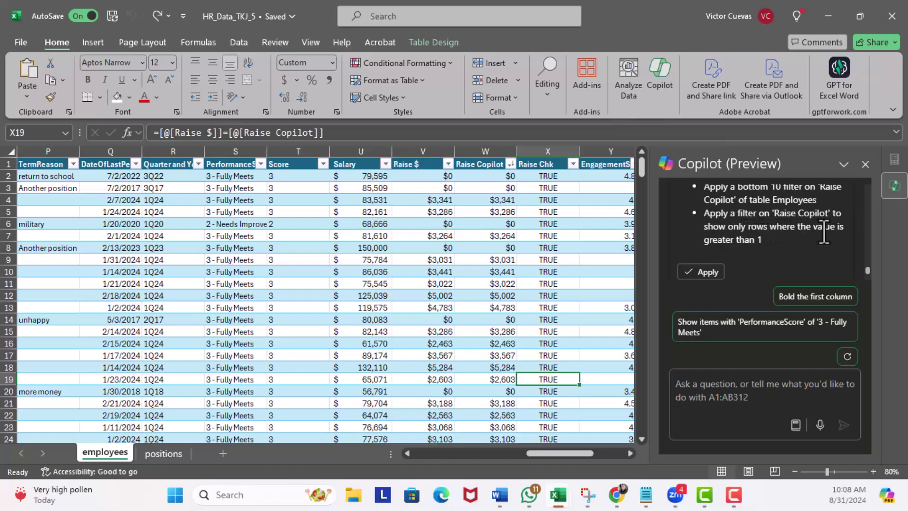
pyautogui.click(713, 283)
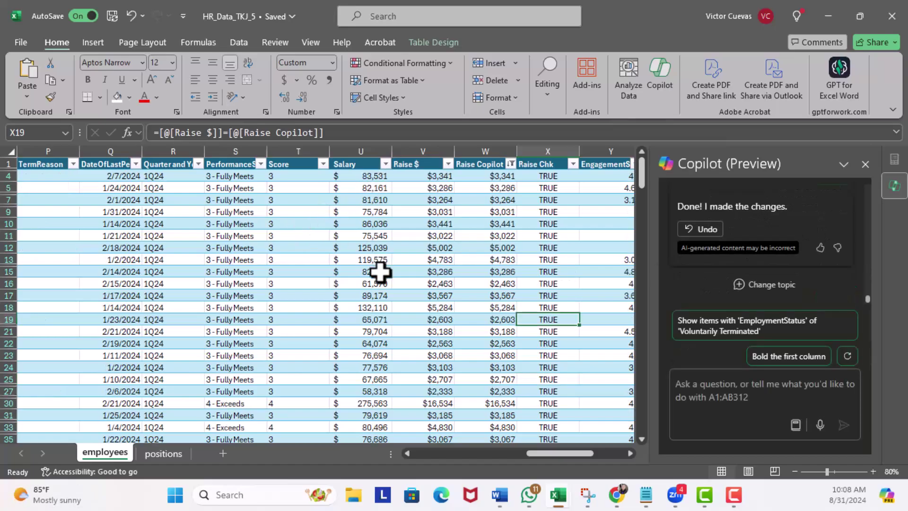
pyautogui.click(705, 229)
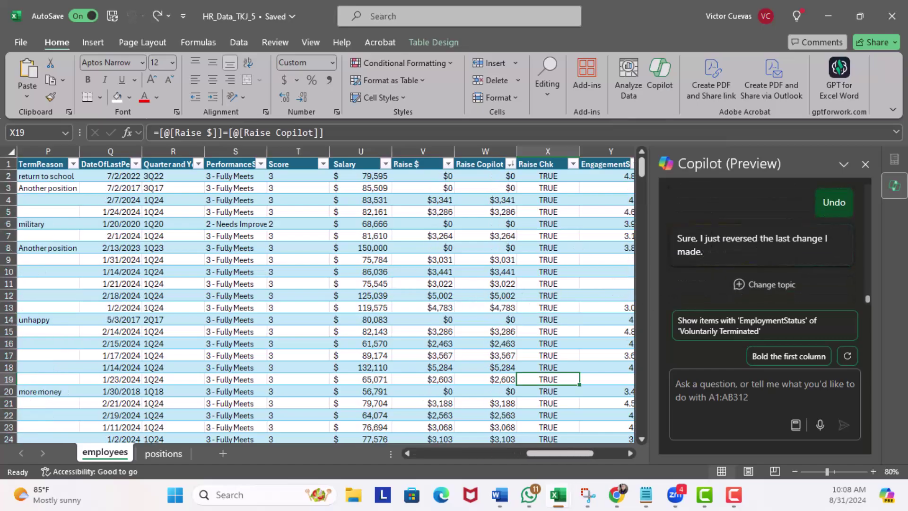